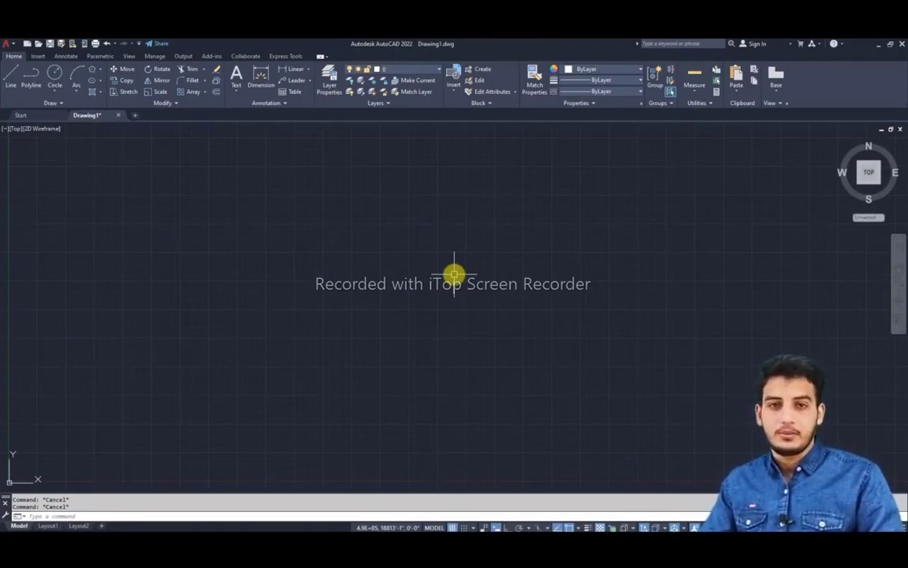
- Expand the Home tab's Draw panel to reveal all drawing tools, then type HEL
left_click(52, 105)
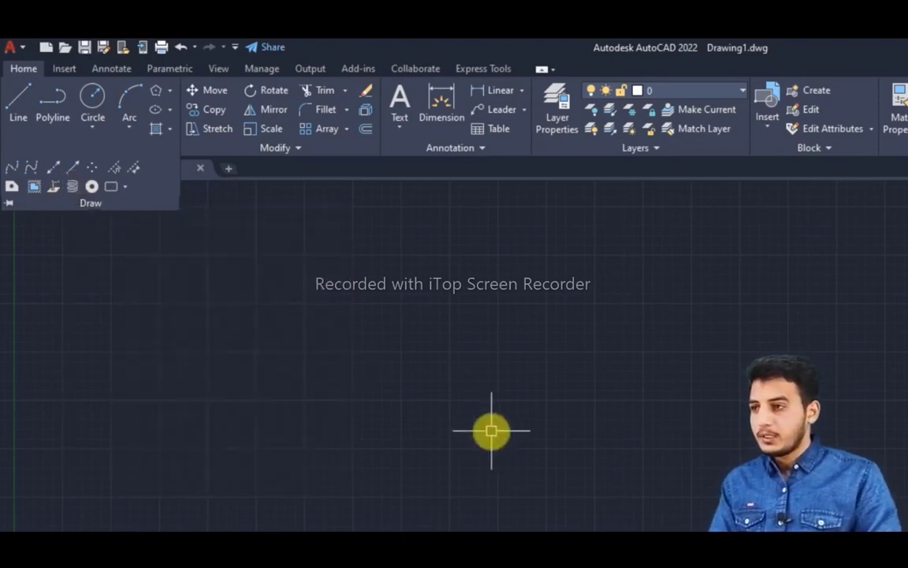
type("HEL")
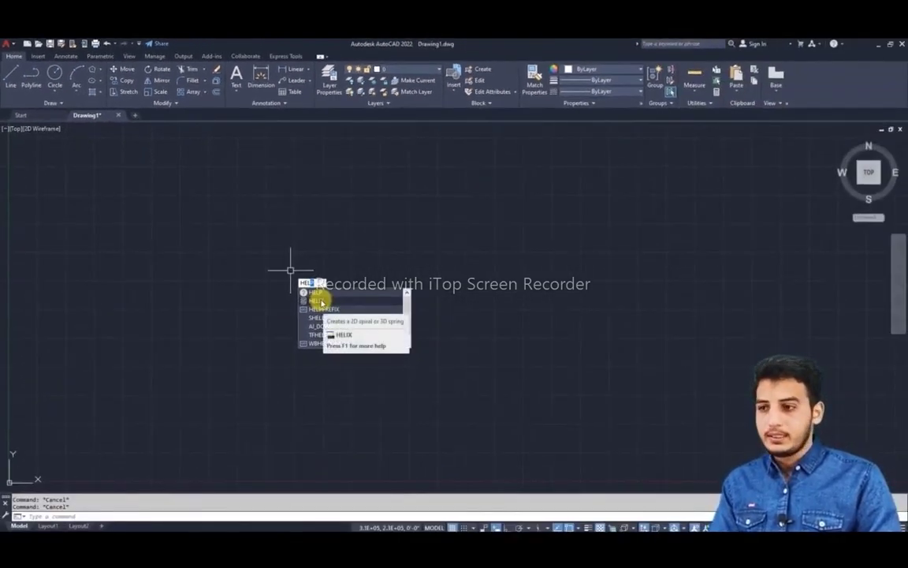
- Choose HELIX from the autocomplete suggestions to begin a helix
left_click(320, 301)
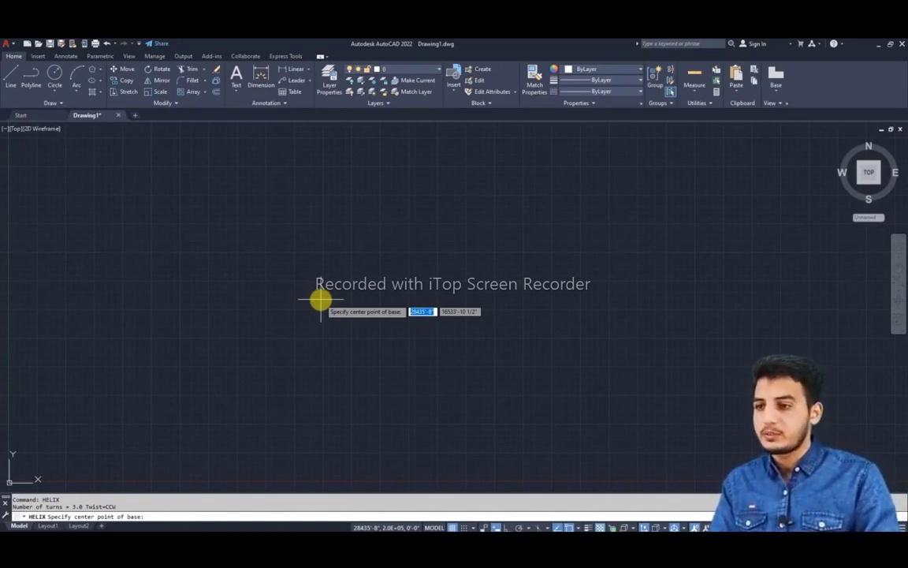
- Pick the helix base centre point and enter a base radius of 12
left_click(398, 277)
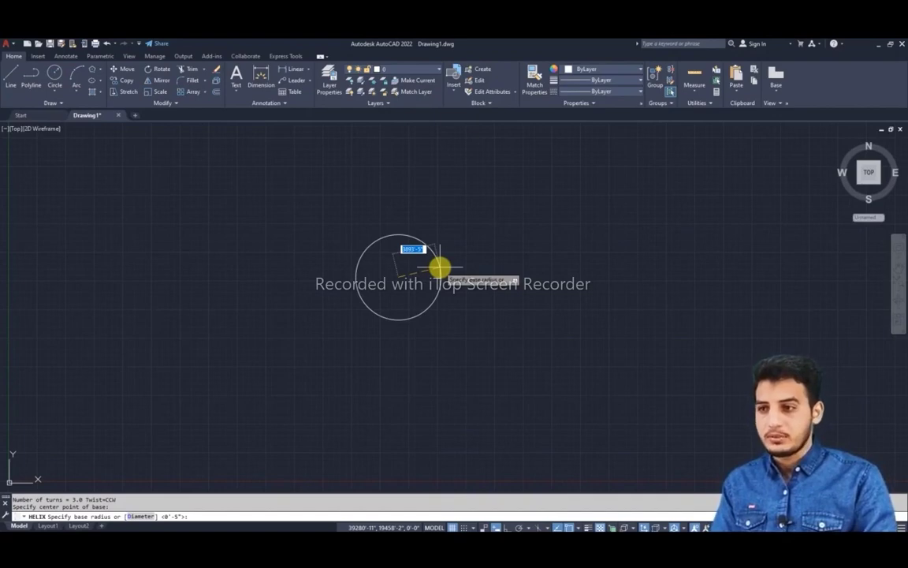
scroll(434, 270, "up", 2)
scroll(462, 254, "down", 3)
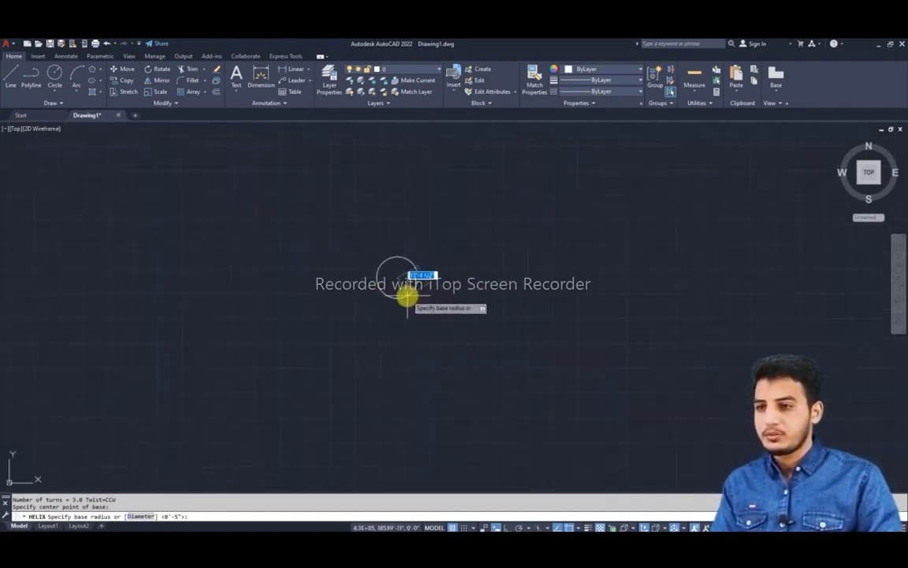
scroll(555, 298, "up", 2)
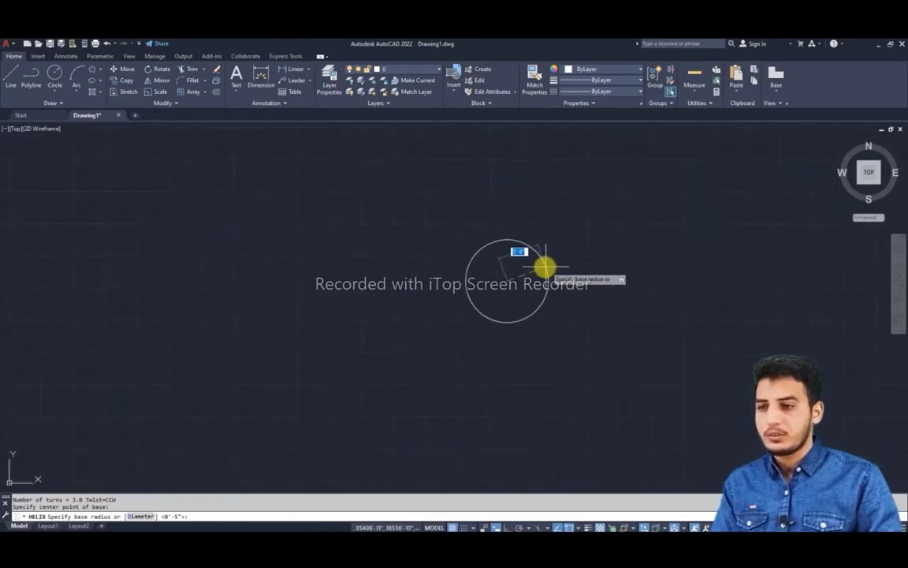
scroll(520, 278, "up", 1)
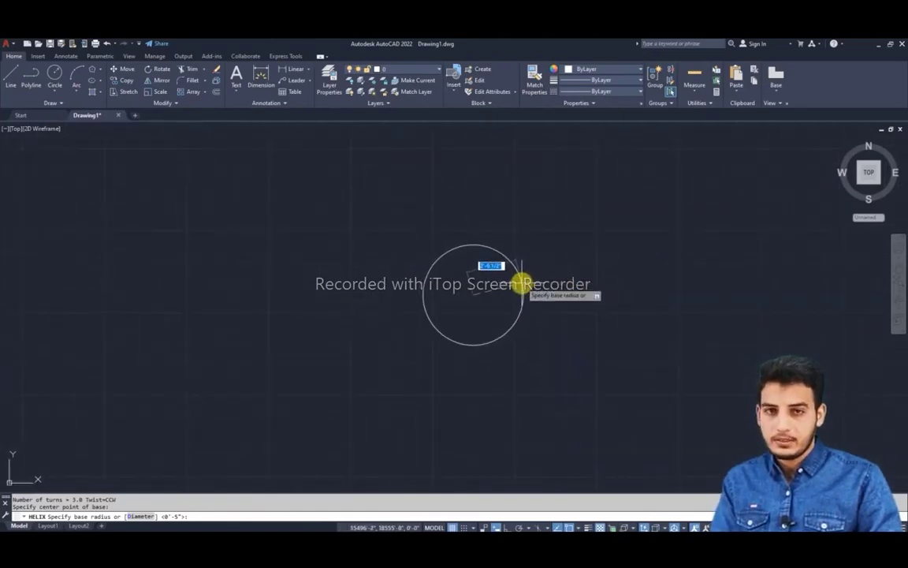
scroll(505, 260, "up", 2)
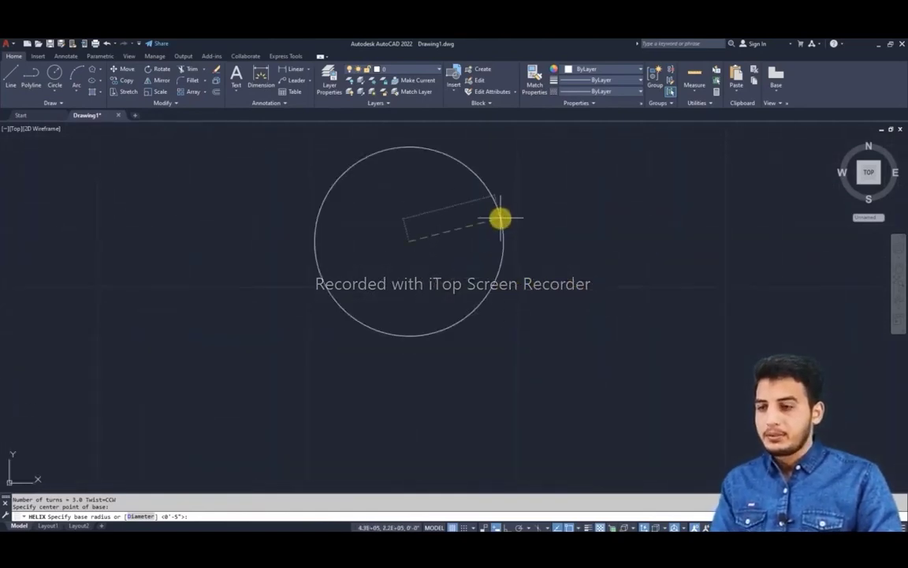
scroll(492, 237, "down", 2)
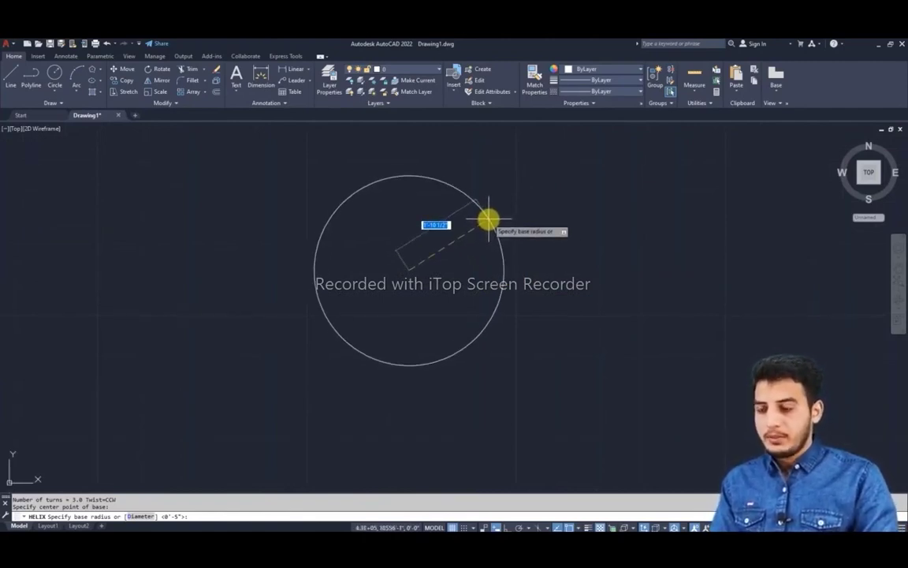
type("12")
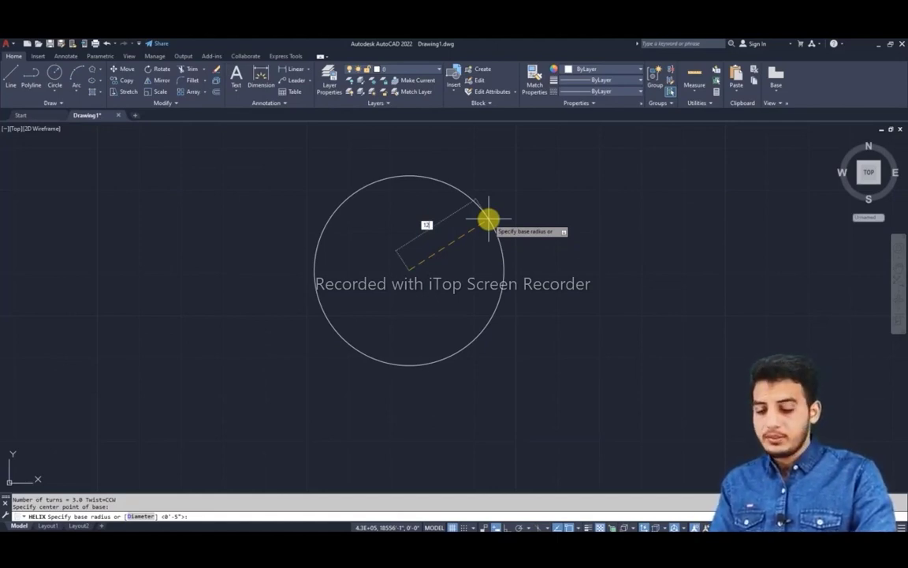
key("Return")
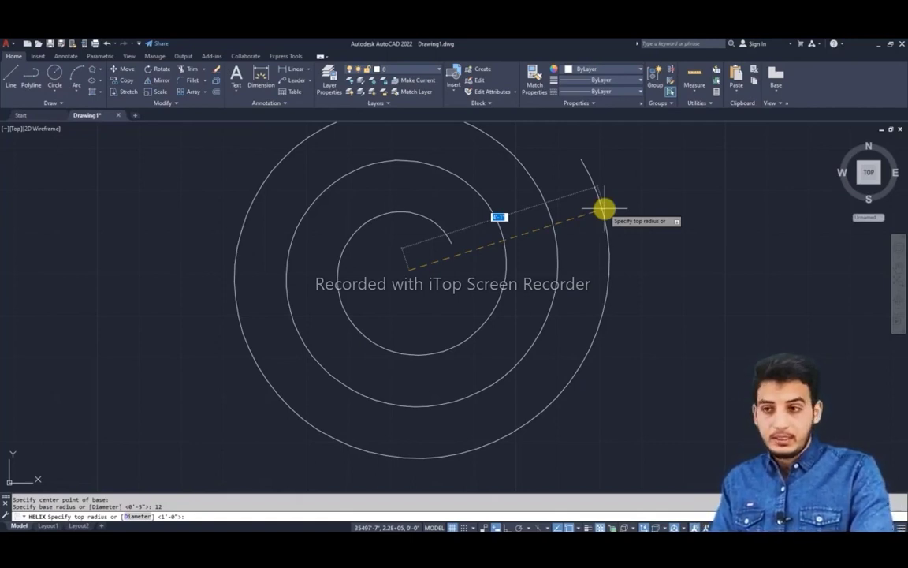
- Finish the helix with top radius 6 and height 12, then re-centre it in view
type("6")
key("Return")
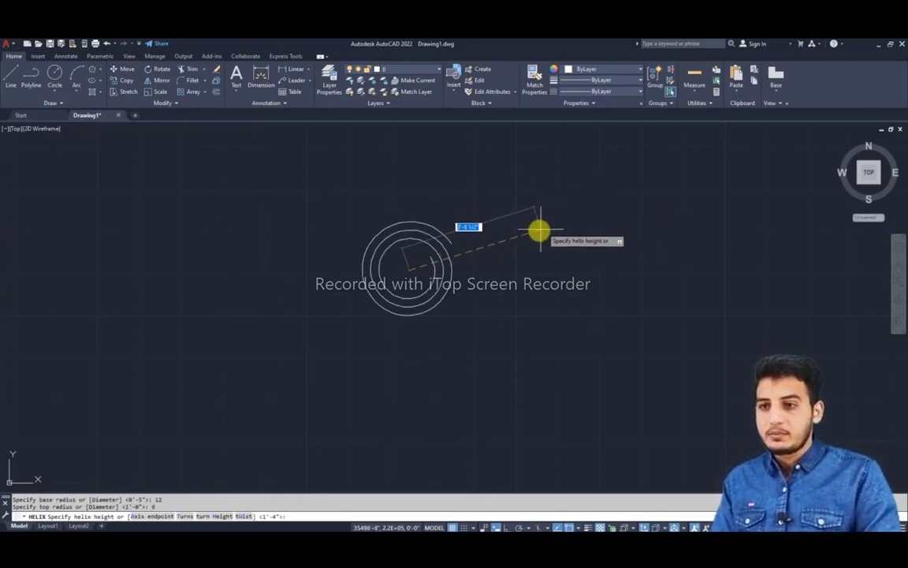
scroll(504, 243, "up", 2)
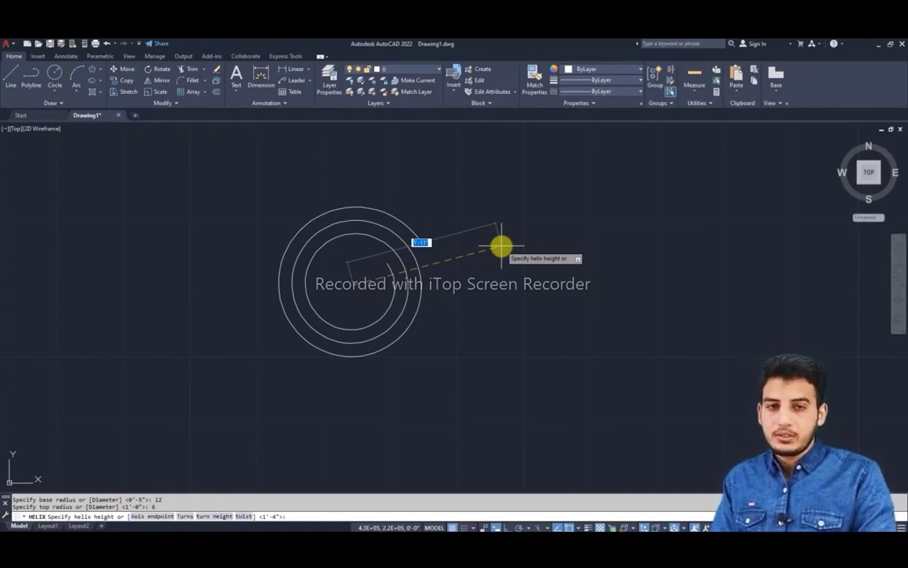
type("12")
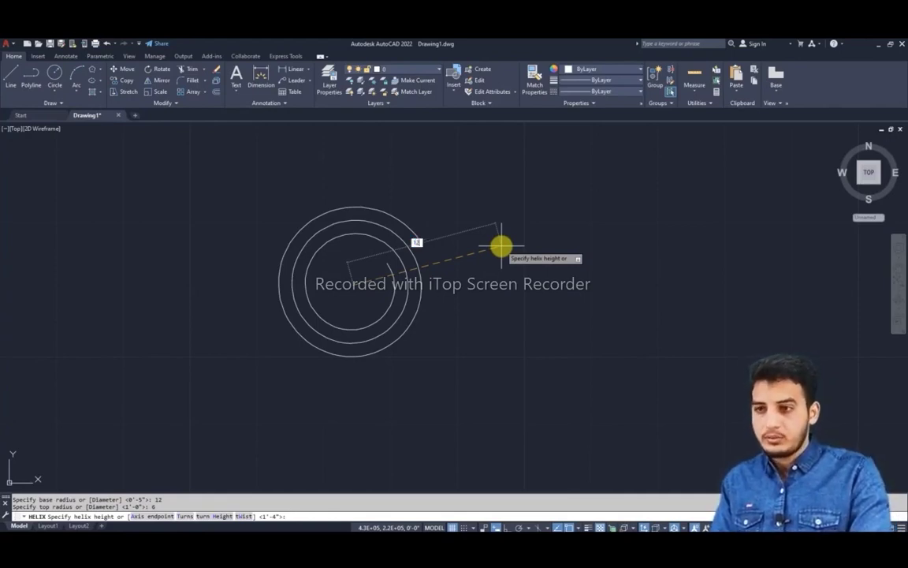
key("Return")
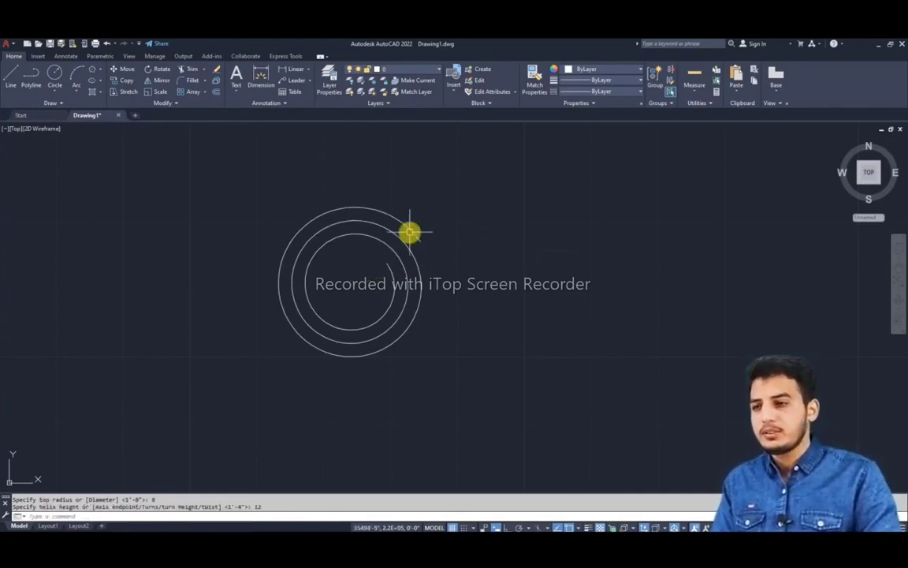
middle_click_drag(328, 293, 416, 302)
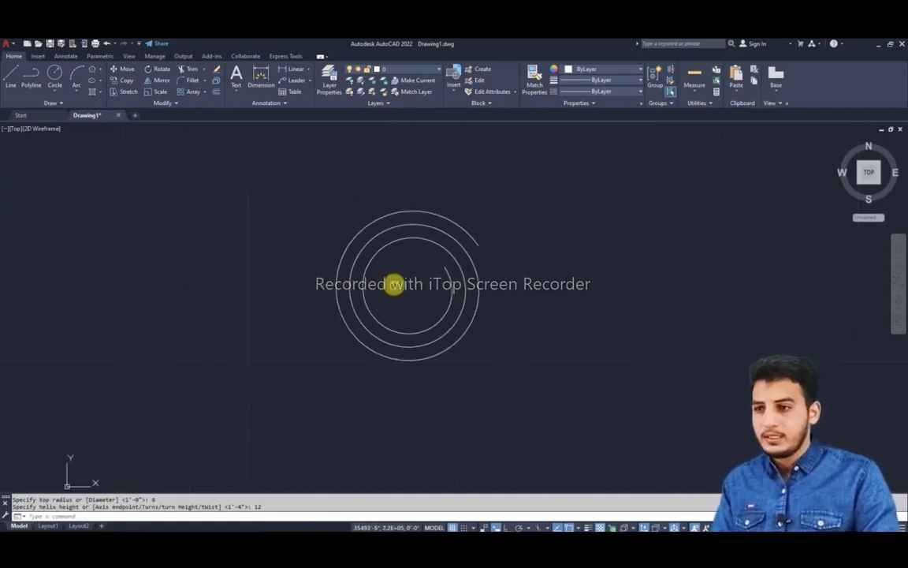
mouse_move(868, 172)
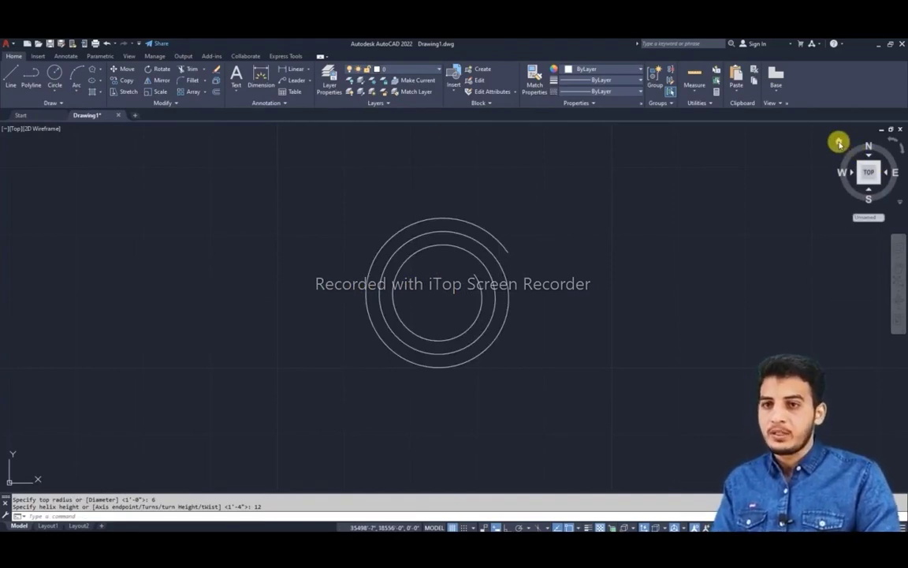
- Switch to the ViewCube Home view and orbit to see the tapering coils from the side
left_click(840, 143)
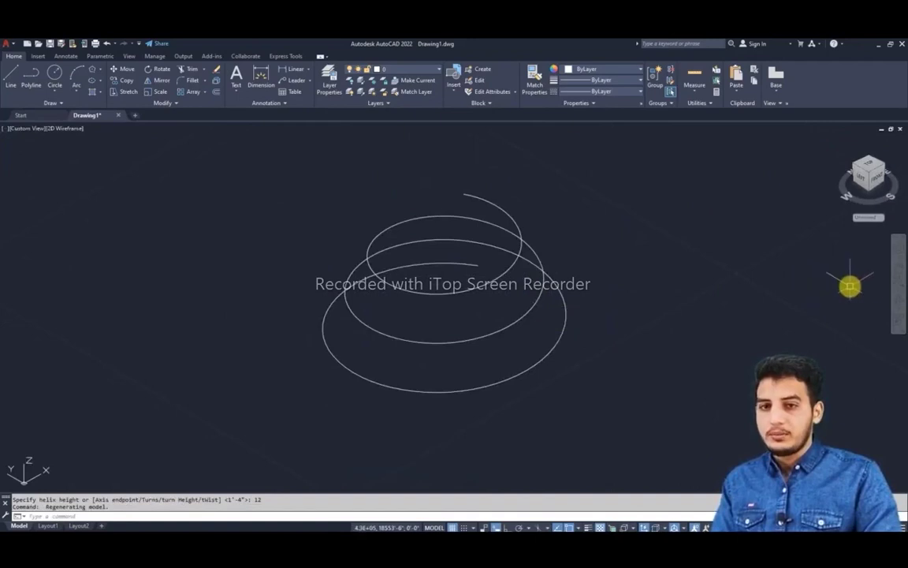
left_click(897, 302)
mouse_move(570, 343)
left_mouse_down()
mouse_move(563, 287)
mouse_move(308, 312)
mouse_move(480, 318)
mouse_move(638, 310)
left_mouse_up()
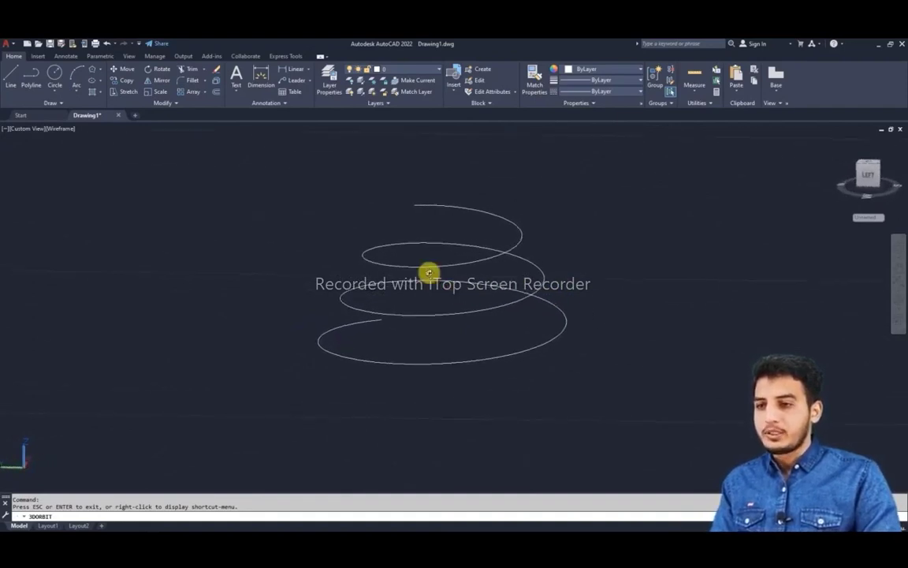
right_click(426, 269)
- Select the helix, show its Quick Properties panel and set its colour to Red
left_click(436, 274)
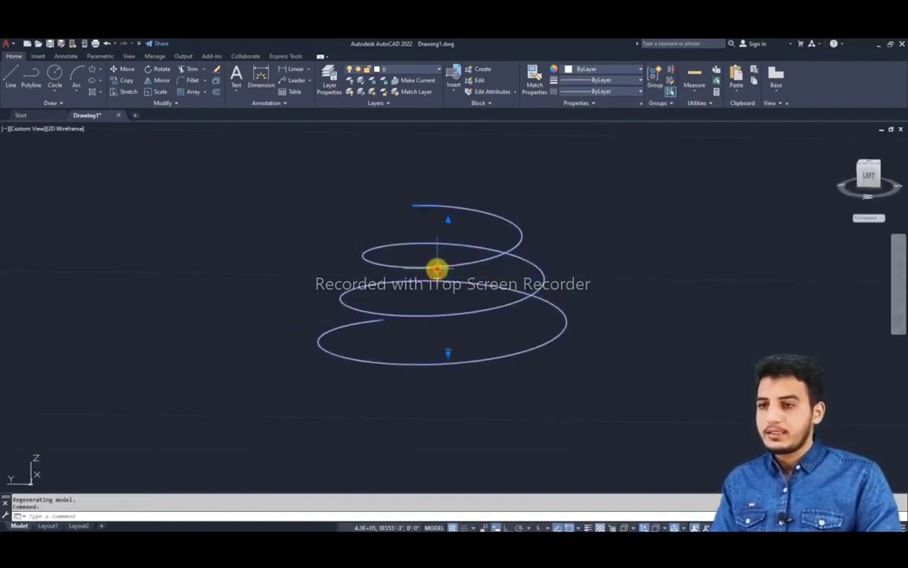
right_click(436, 268)
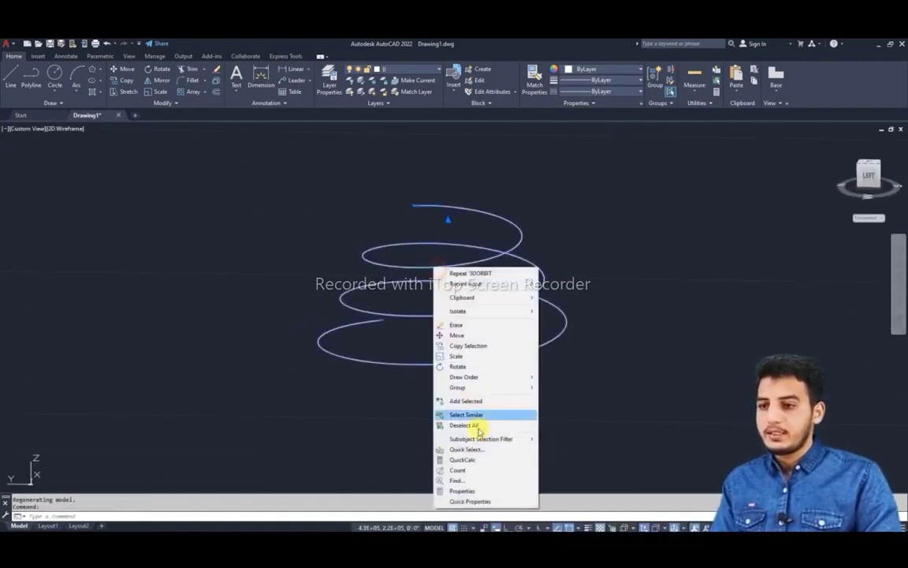
left_click(487, 501)
mouse_move(514, 398)
left_mouse_down()
mouse_move(562, 314)
mouse_move(580, 223)
left_mouse_up()
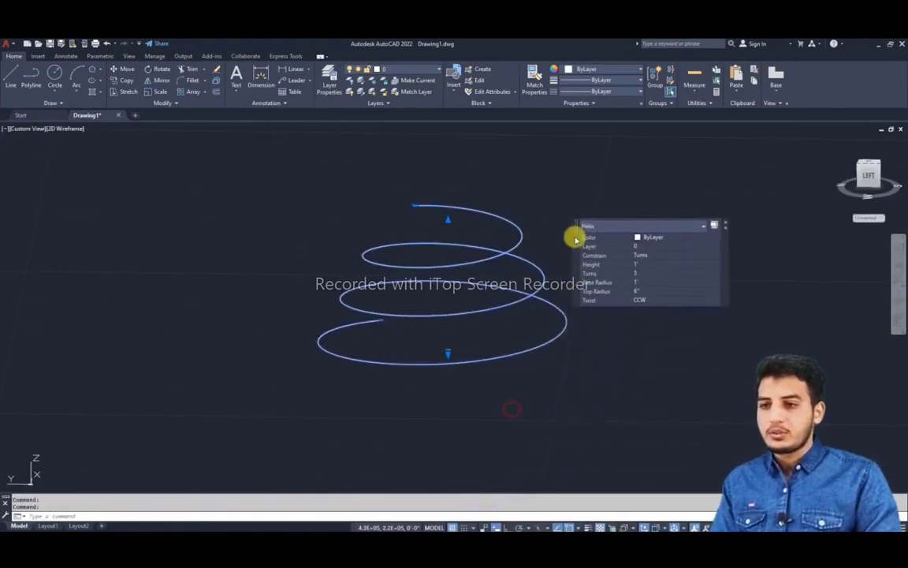
left_click(656, 228)
left_click(659, 251)
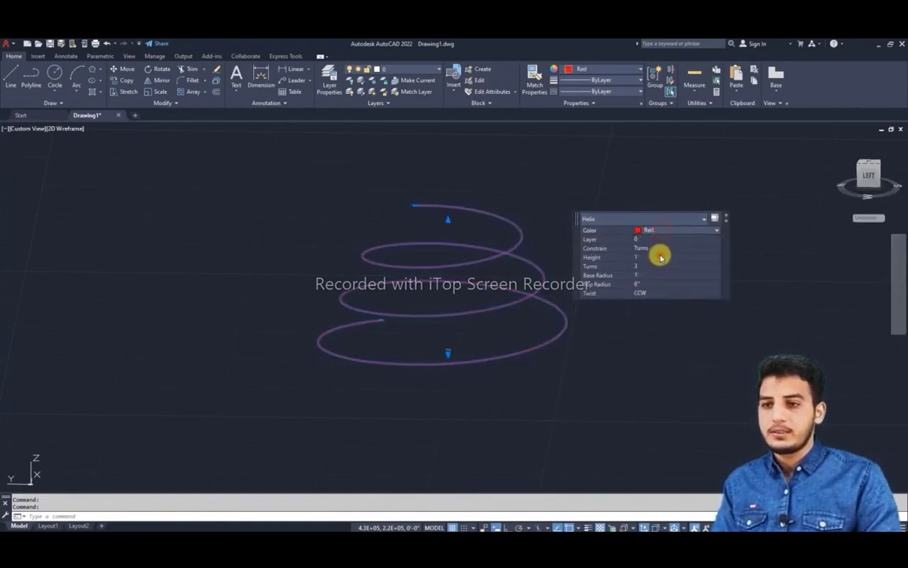
left_click(650, 240)
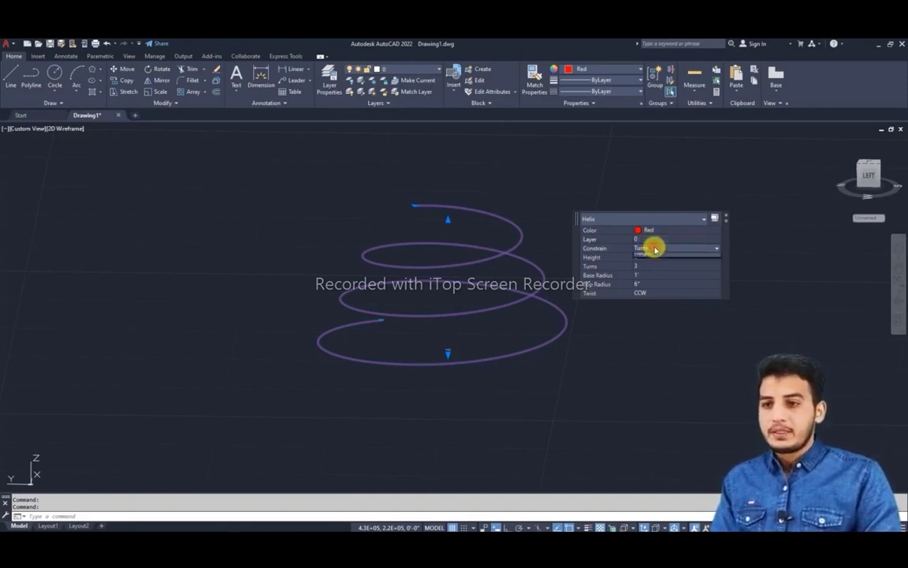
- Constrain the helix by height and set its height to 1'-3"
left_click(654, 248)
left_click(655, 257)
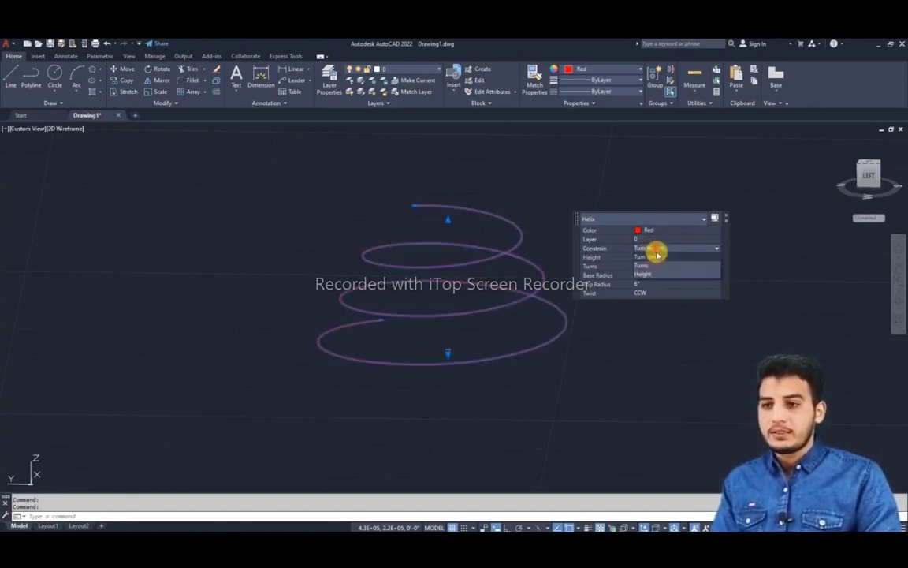
left_click(661, 251)
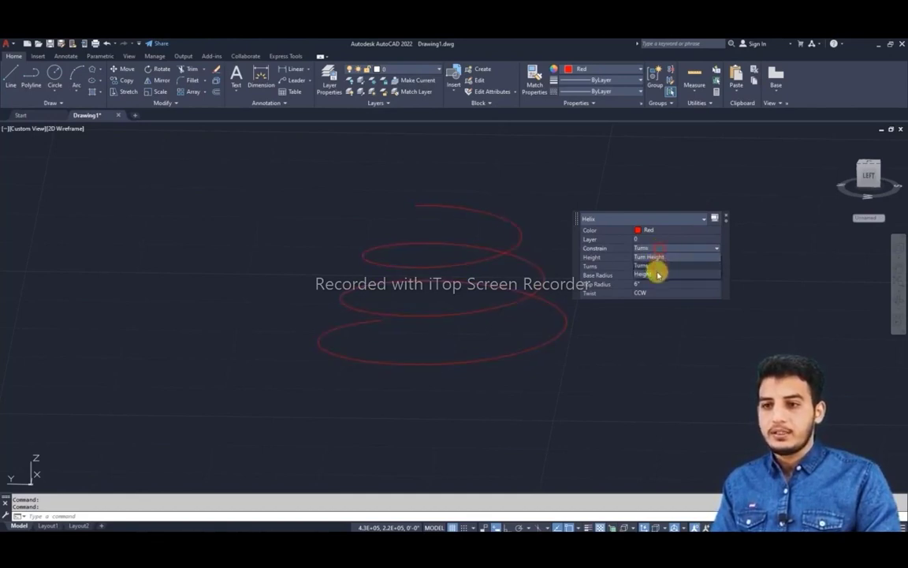
left_click(656, 270)
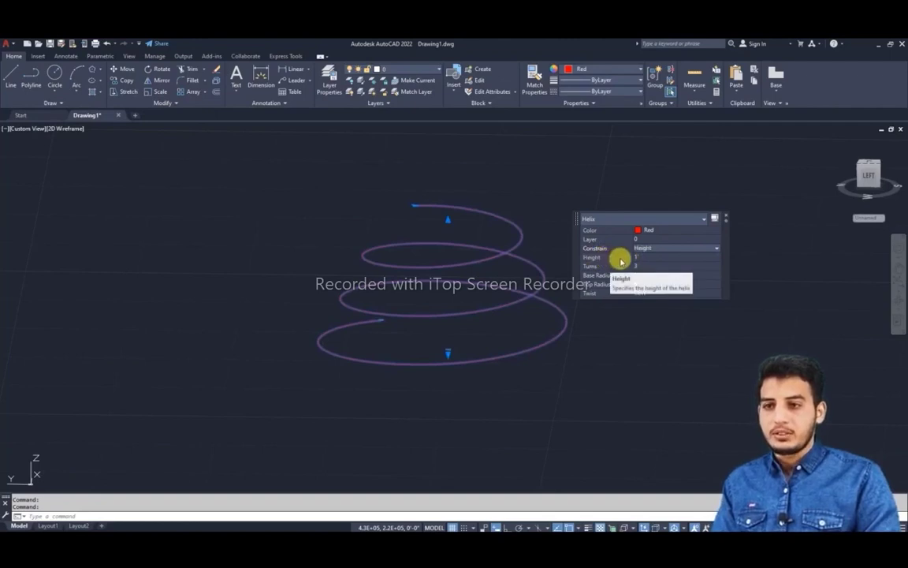
left_click(645, 257)
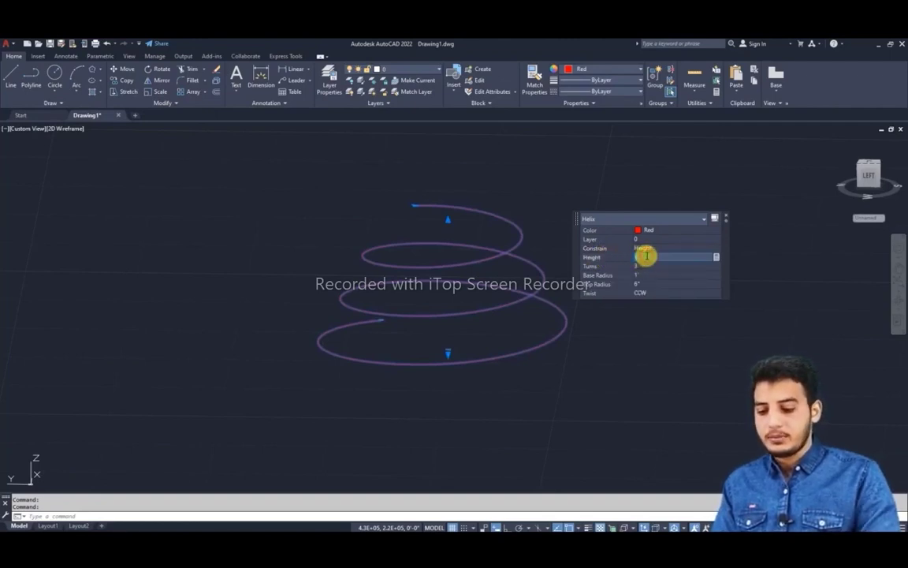
key("Tab")
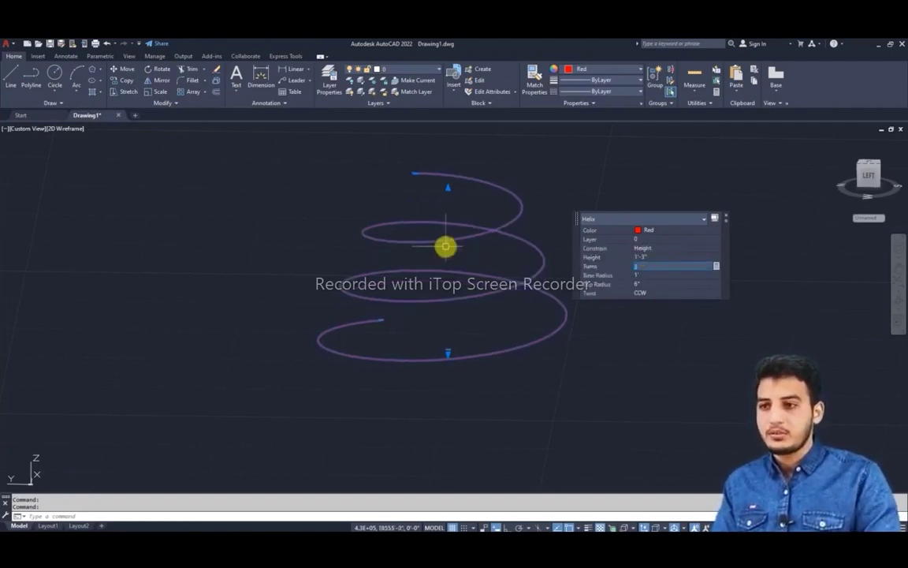
- Give the helix 5 turns, top radius 6 and a clockwise twist, then close Quick Properties
left_click(641, 264)
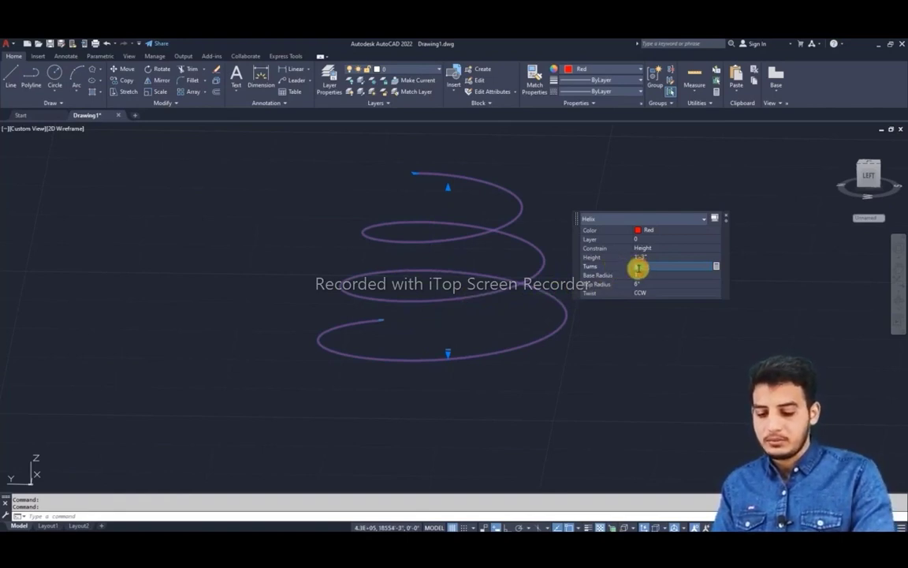
type("5")
key("Tab")
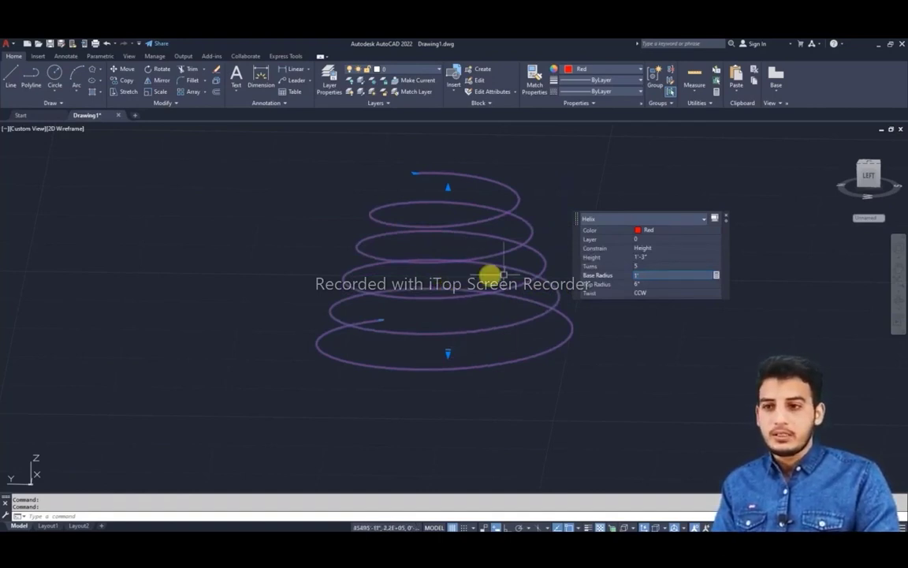
left_click(643, 284)
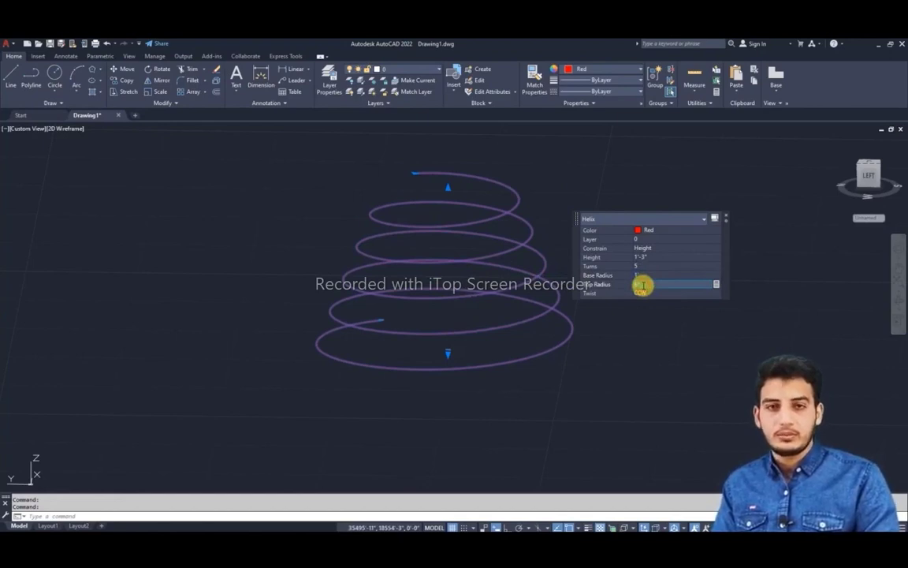
type("6")
left_click(645, 294)
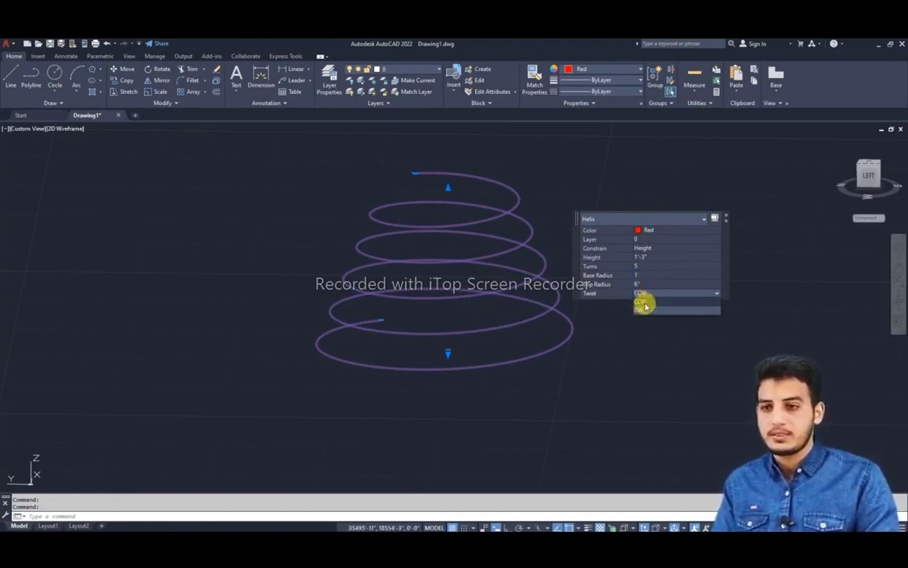
left_click(645, 308)
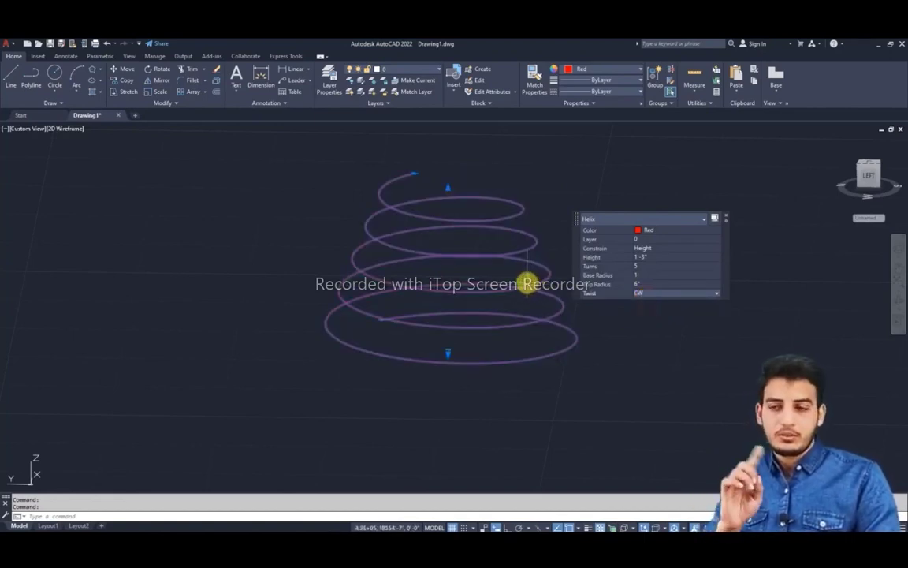
left_click(726, 218)
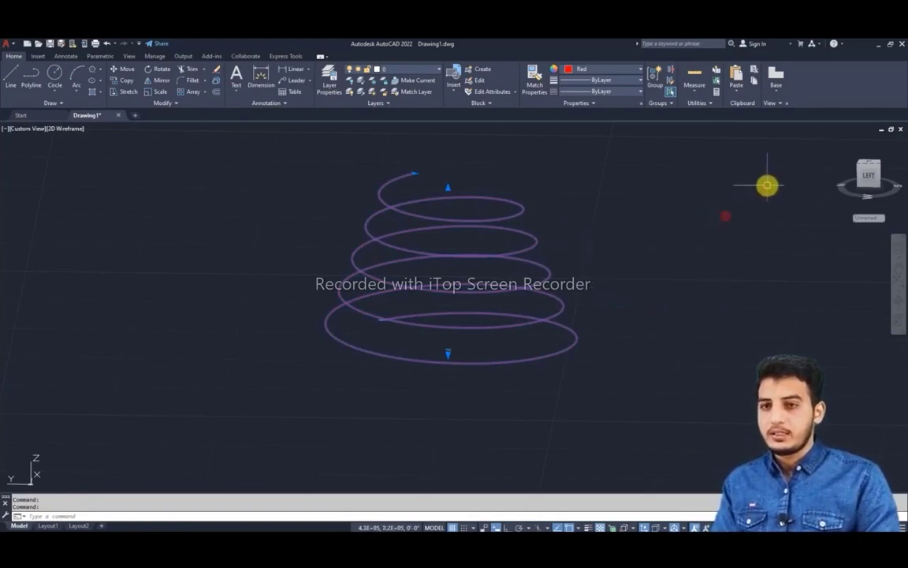
- Set a top view with north up, shift the red helix left and clear the selection
left_click(868, 163)
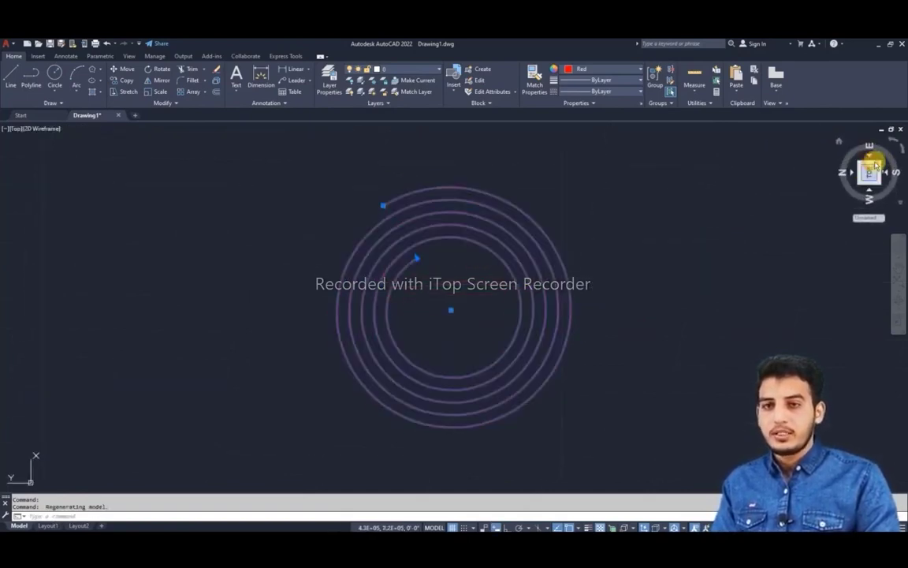
left_click(894, 142)
left_click(894, 141)
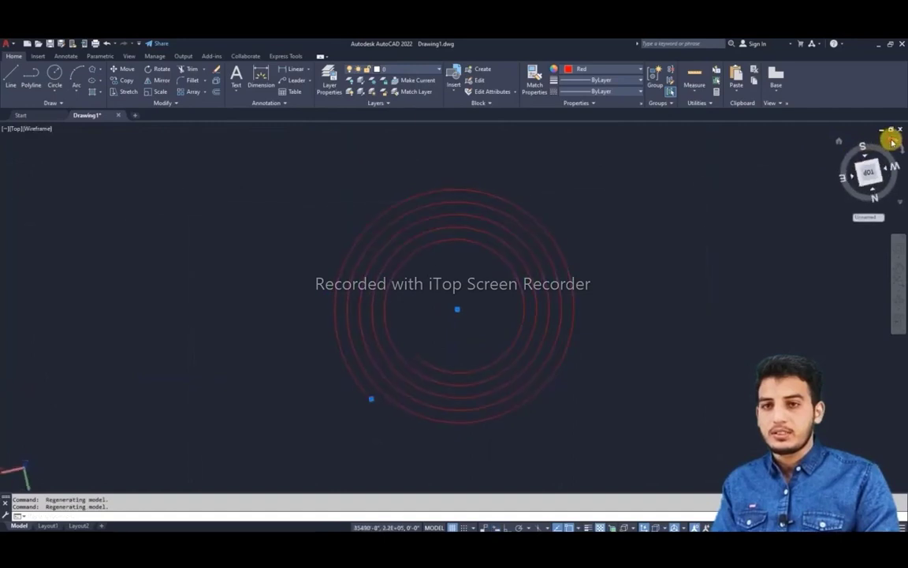
left_click(893, 142)
middle_click_drag(632, 255, 533, 271)
key("Escape")
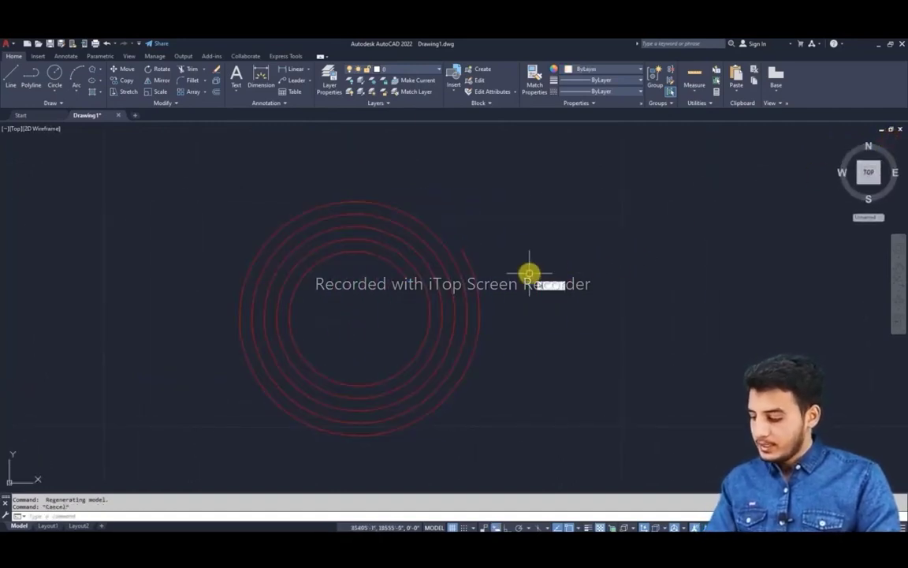
- Start a new HELIX command by entering heli
type("hel")
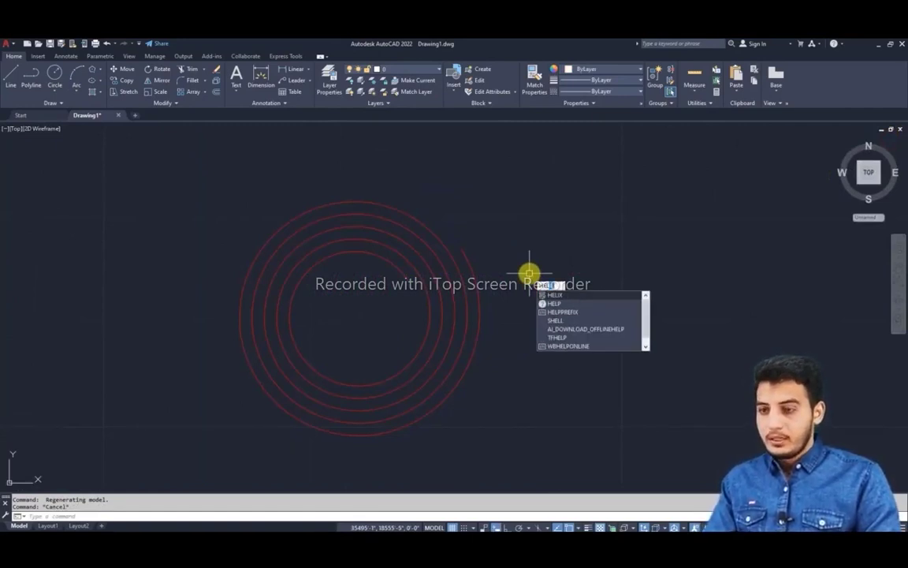
type("i")
key("Return")
scroll(536, 272, "down", 1)
- Draw a second helix right of the red one, picking both radii and giving it height 0
middle_click_drag(544, 270, 429, 284)
scroll(426, 280, "up", 1)
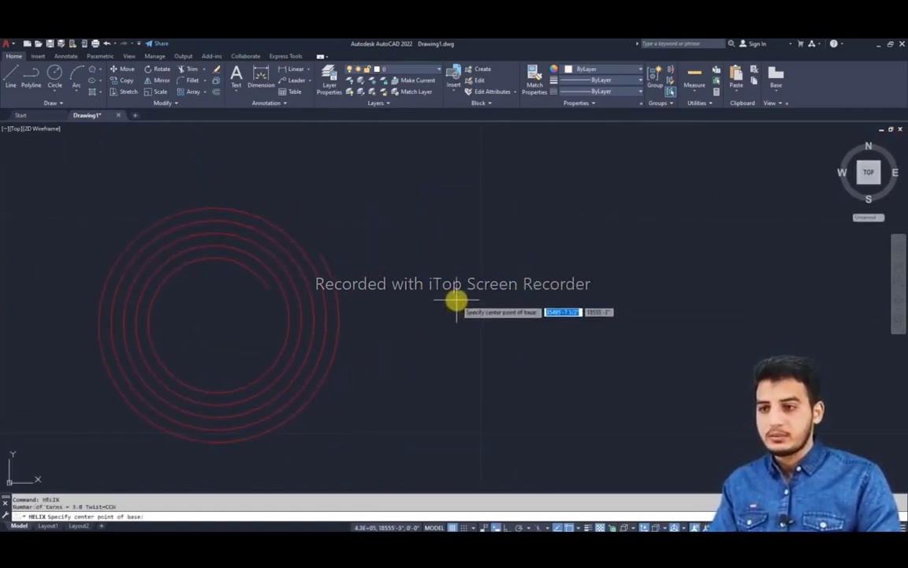
left_click(513, 307)
left_click(574, 301)
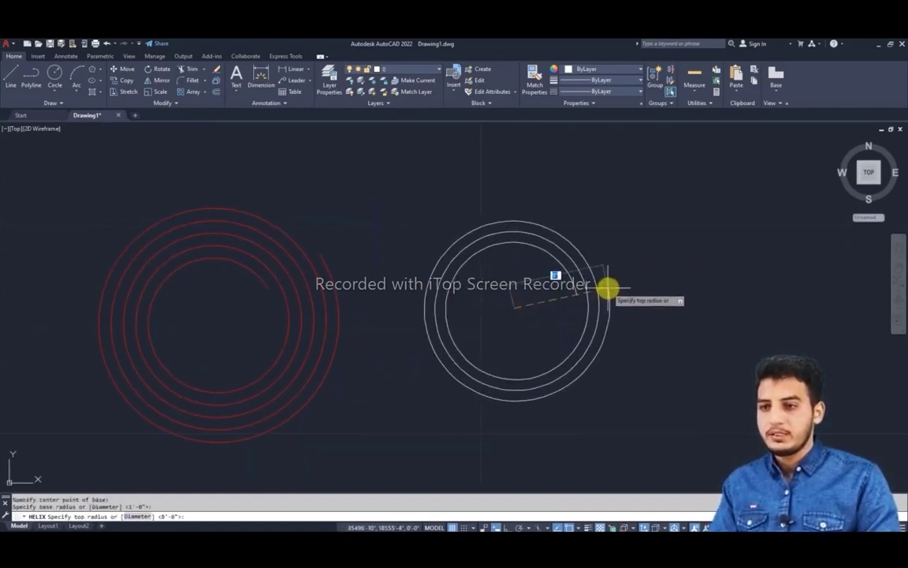
left_click(655, 271)
type("0")
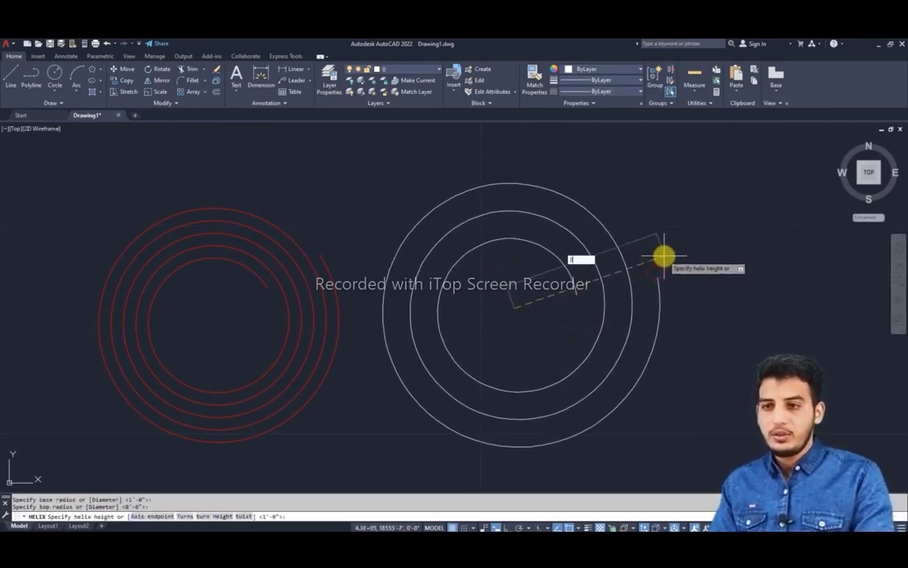
key("Return")
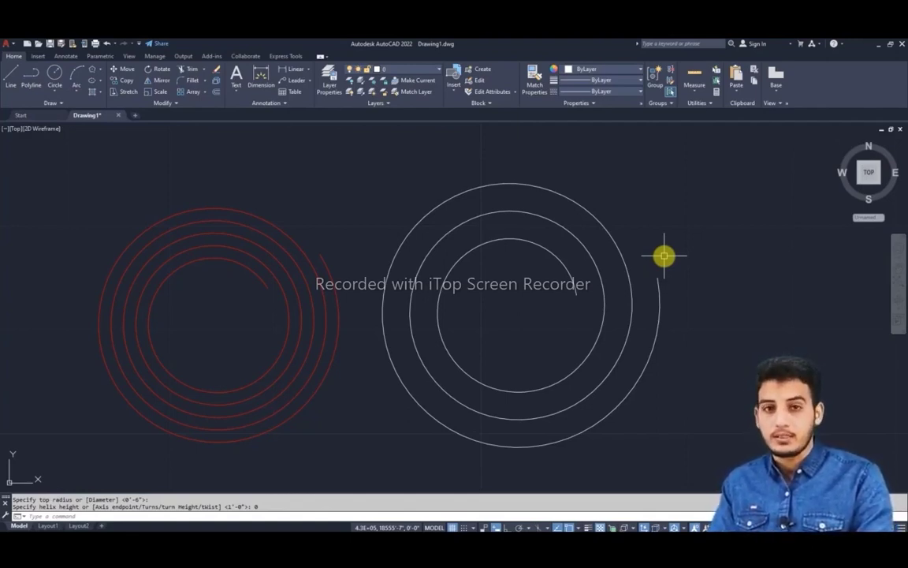
middle_click_drag(408, 285, 439, 266)
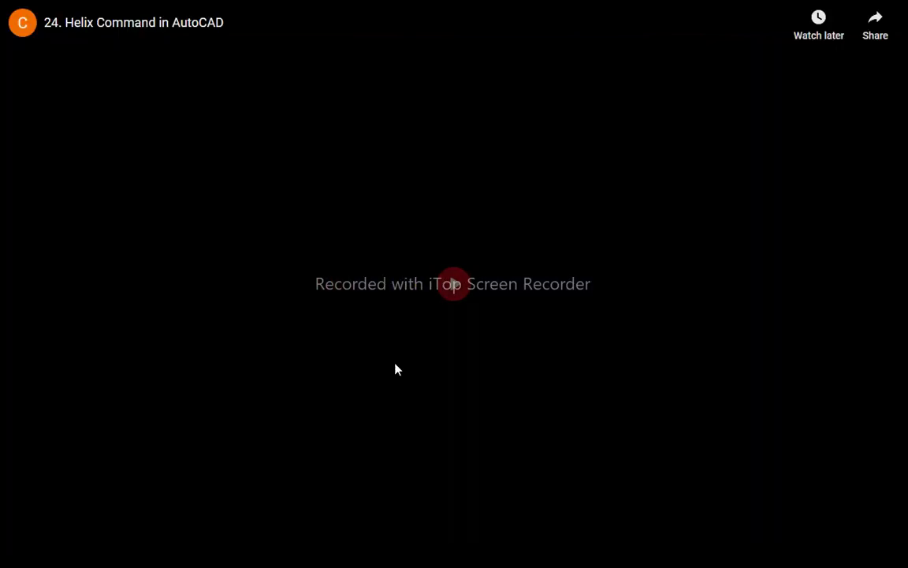